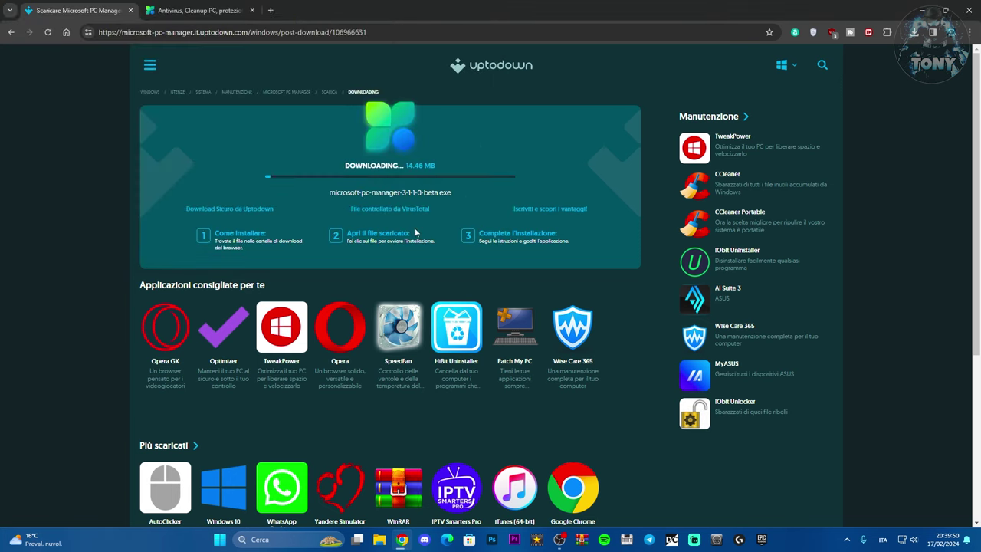
# Open PC Manager, run a Boost to free memory and temporary files, and close its window.
pyautogui.click(847, 540)
pyautogui.click(851, 494)
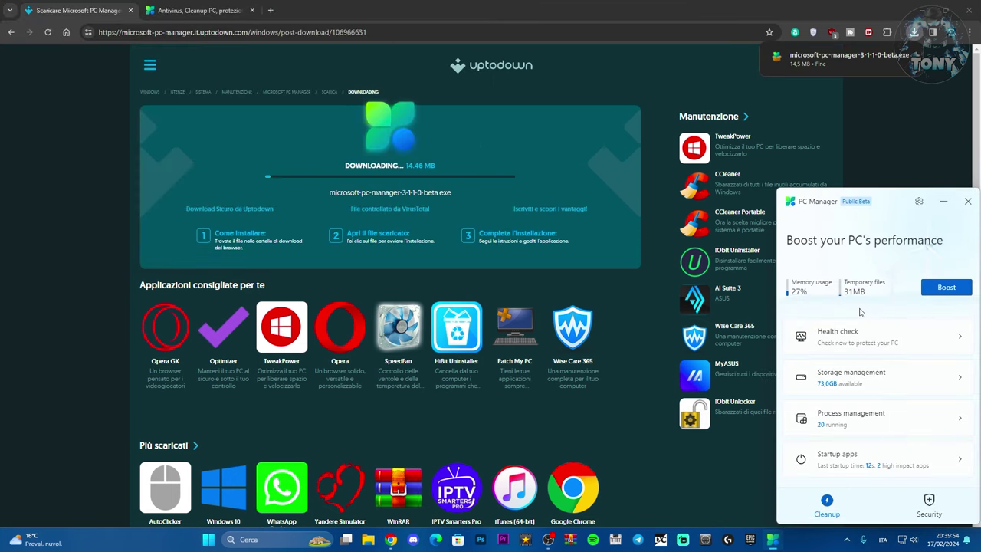
pyautogui.click(945, 286)
pyautogui.click(969, 202)
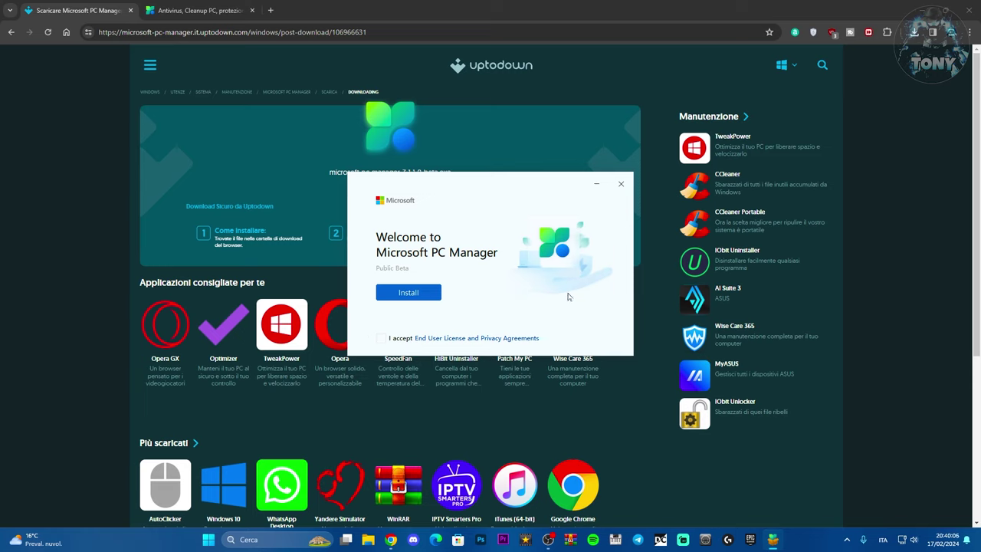
# Accept the End User License and Privacy Agreements and install Microsoft PC Manager.
pyautogui.click(418, 301)
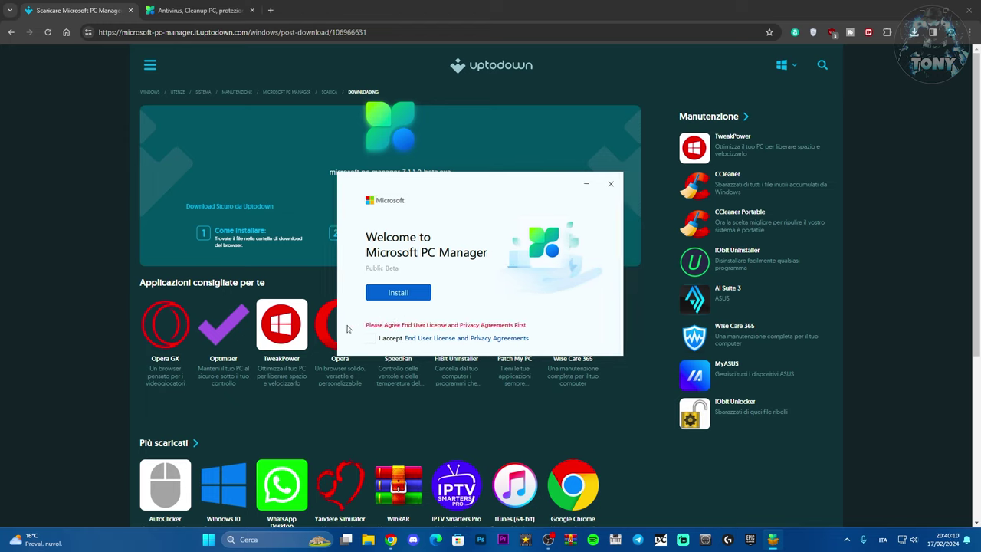
pyautogui.click(372, 338)
pyautogui.click(372, 338)
pyautogui.click(372, 338)
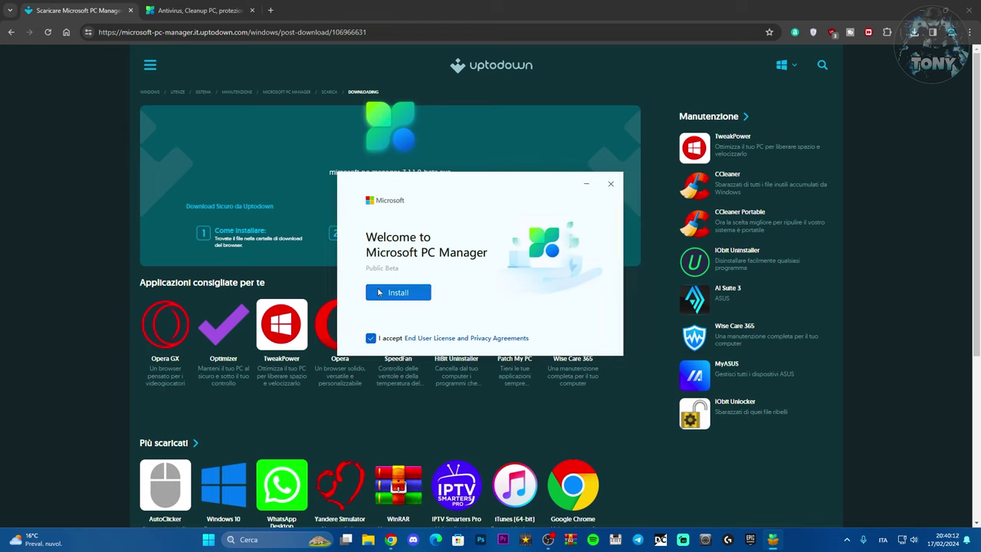
pyautogui.click(395, 295)
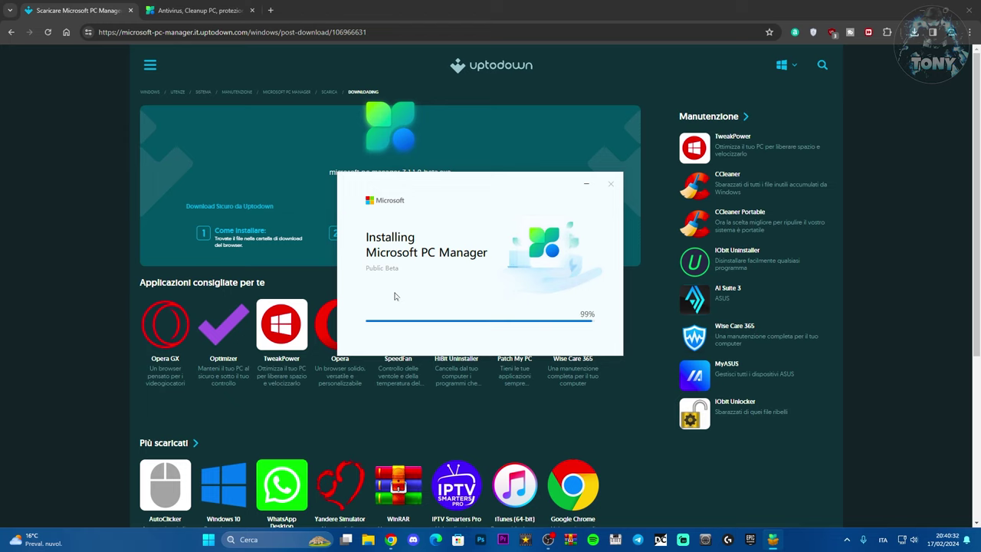
pyautogui.click(397, 310)
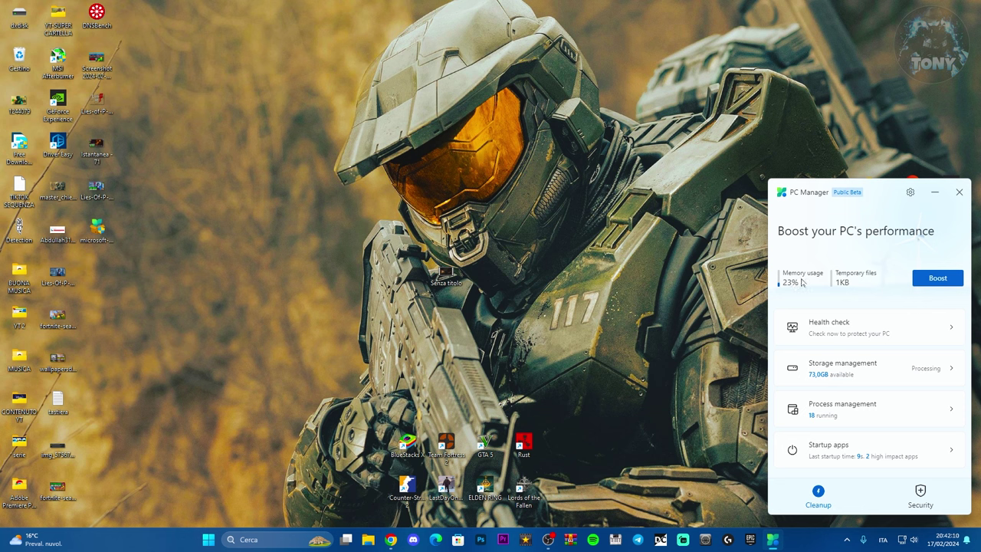
# Review the Health check items, and run a Deep cleanup of the preselected system and web cache items from Storage management.
pyautogui.click(851, 324)
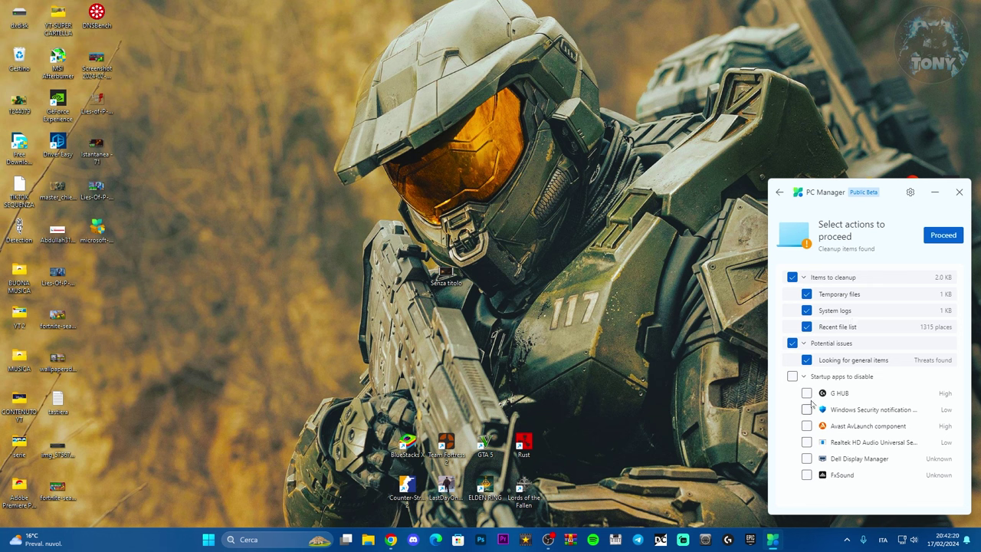
pyautogui.click(778, 192)
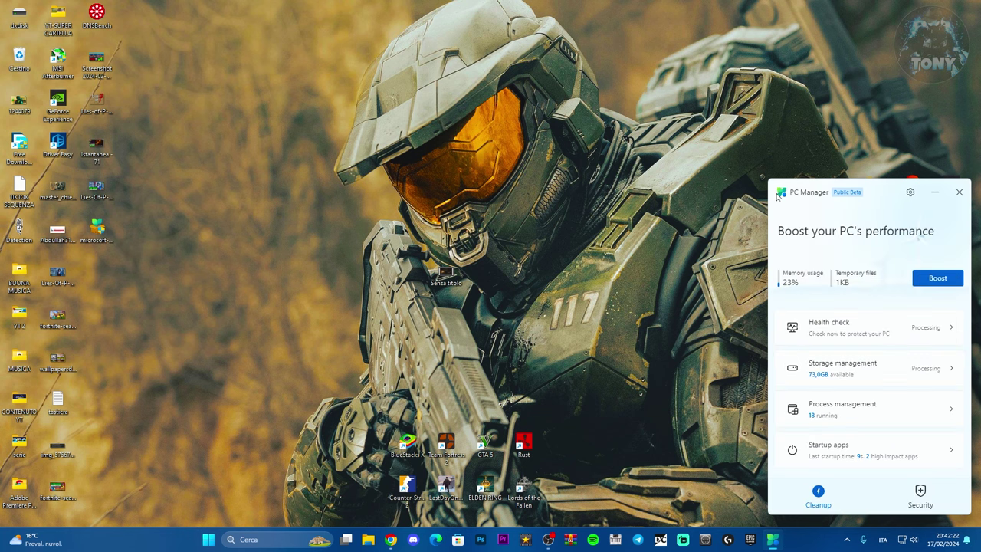
pyautogui.click(852, 375)
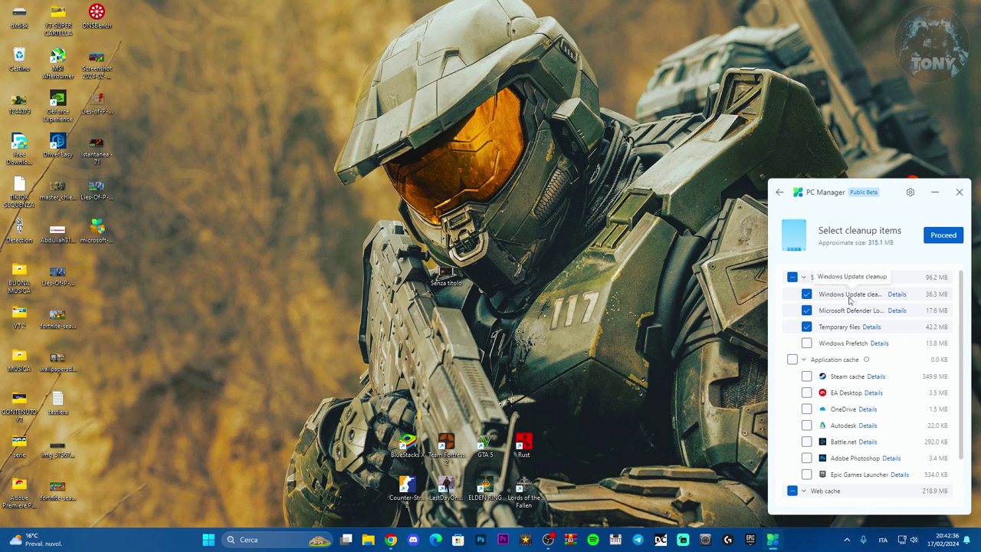
pyautogui.scroll(-2, 854, 321)
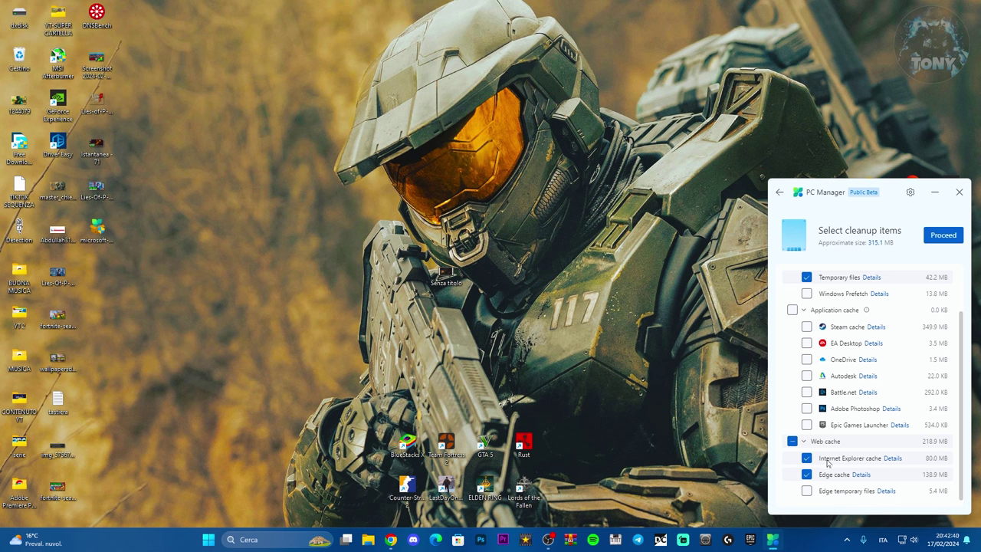
pyautogui.click(948, 234)
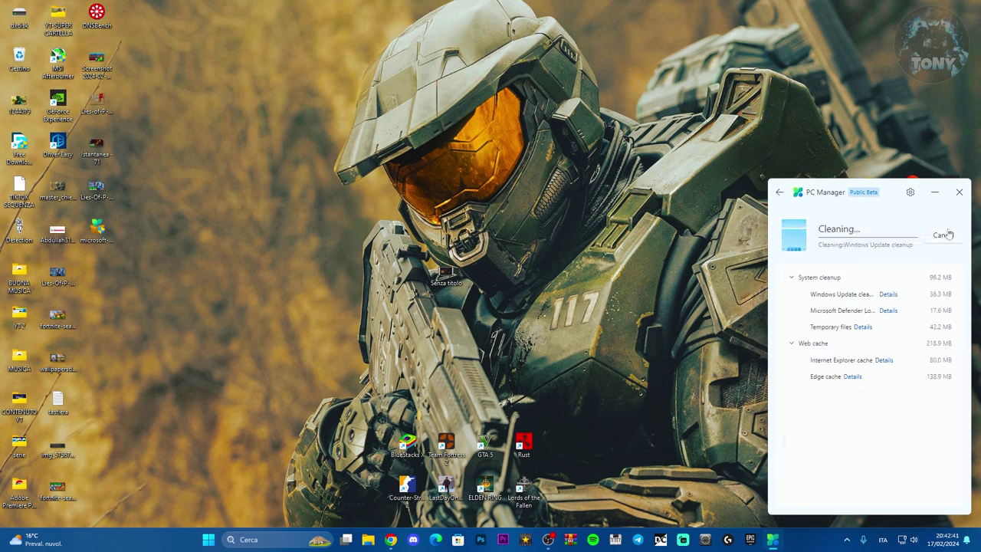
pyautogui.click(780, 196)
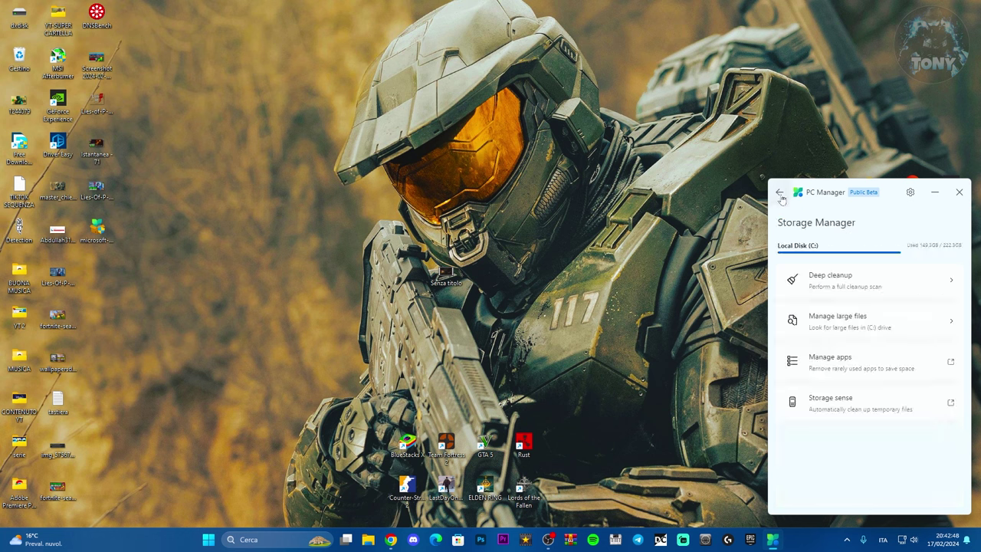
pyautogui.click(780, 196)
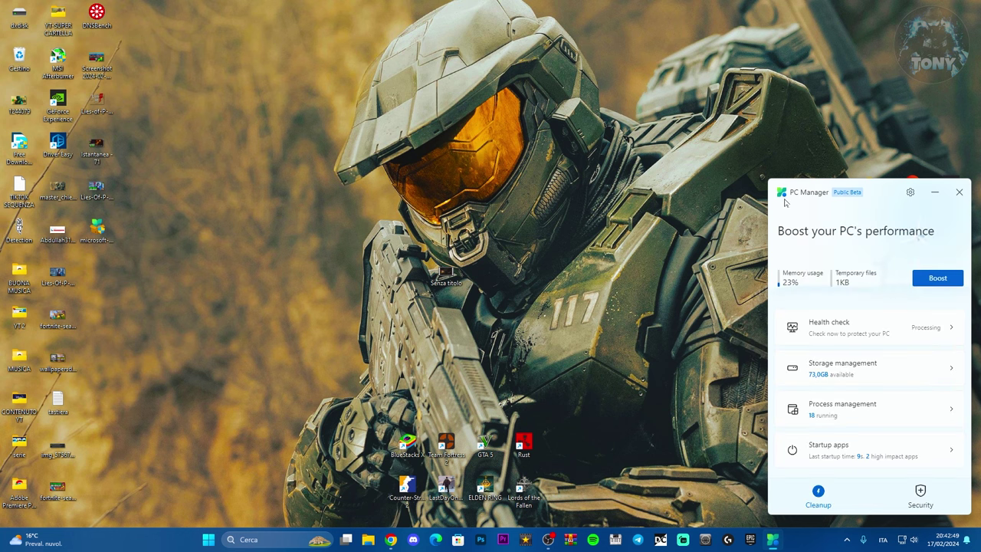
# End the Creative Cloud Libraries Synchronizer, Creative Cloud Interprocess Service and Widgets processes in Process management.
pyautogui.click(854, 413)
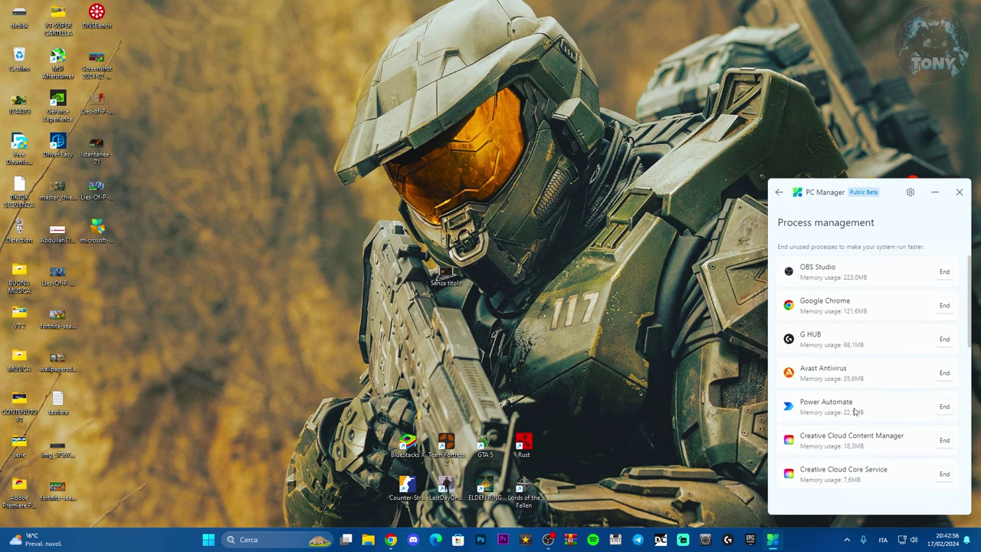
pyautogui.scroll(-5, 852, 337)
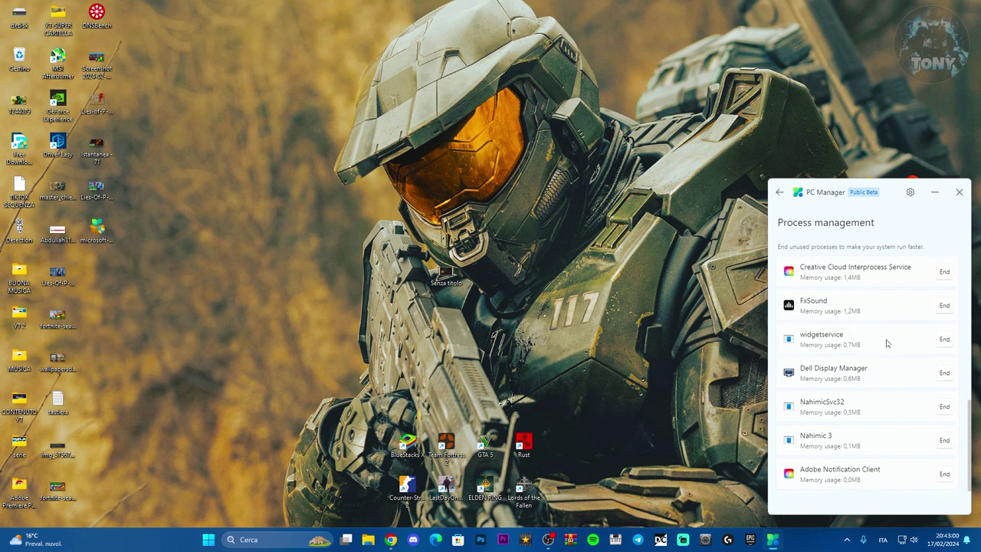
pyautogui.scroll(3, 887, 342)
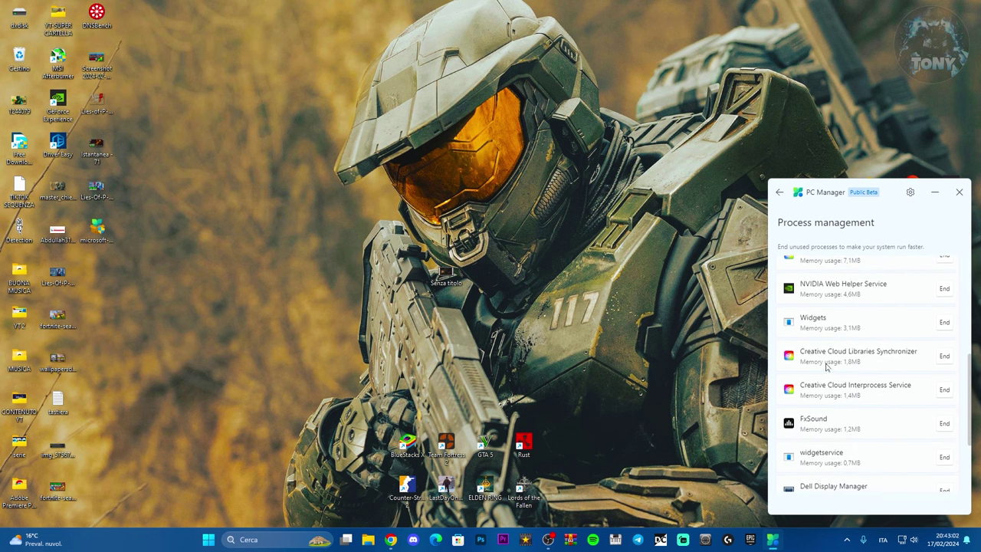
pyautogui.click(945, 354)
pyautogui.click(835, 378)
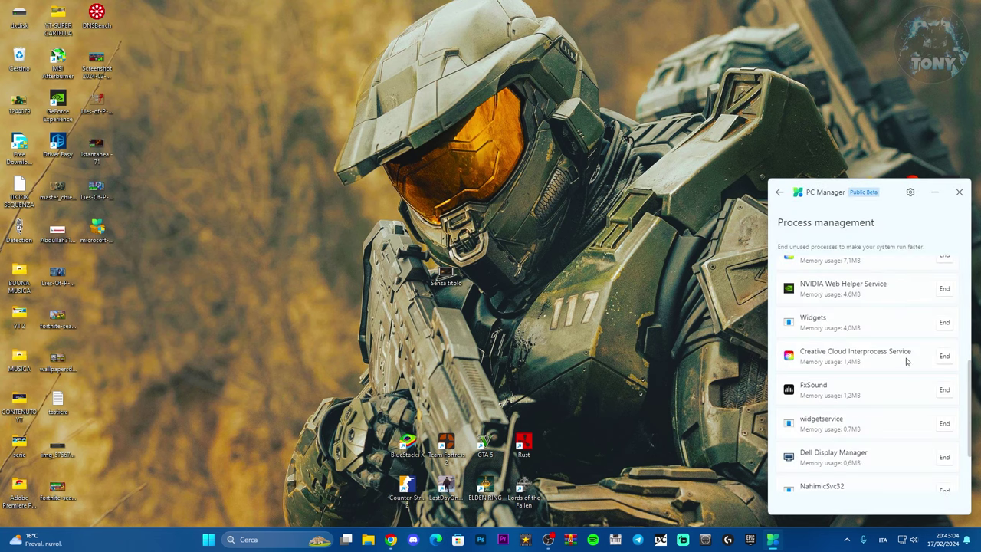
pyautogui.click(944, 355)
pyautogui.click(832, 379)
pyautogui.scroll(1, 860, 360)
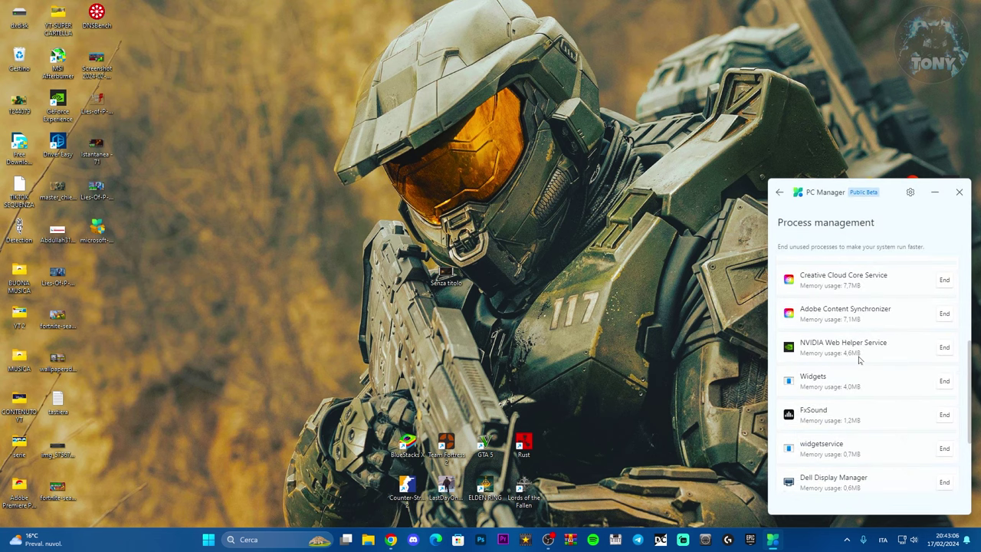
pyautogui.click(944, 381)
pyautogui.click(835, 378)
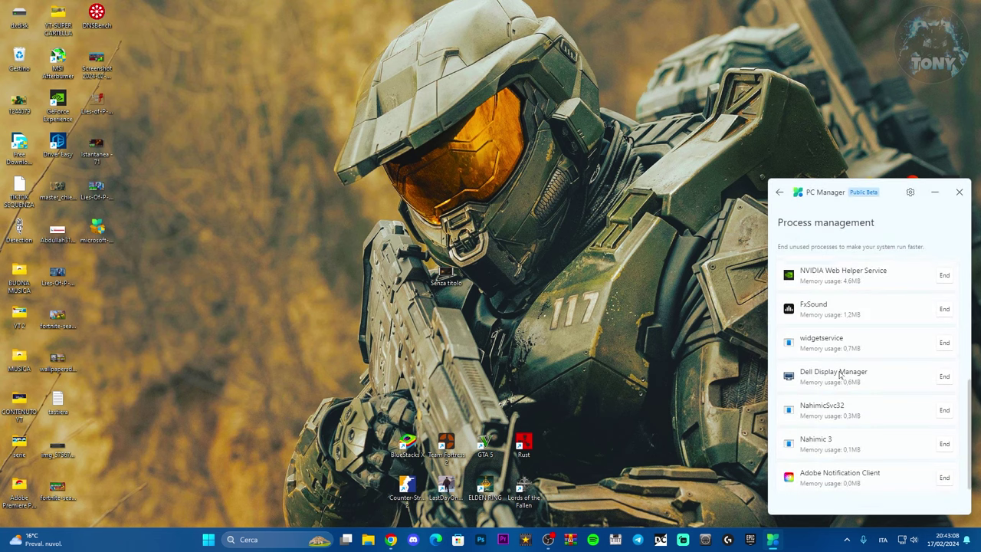
# End the Power Automate process and return to the PC Manager main page.
pyautogui.scroll(5, 893, 429)
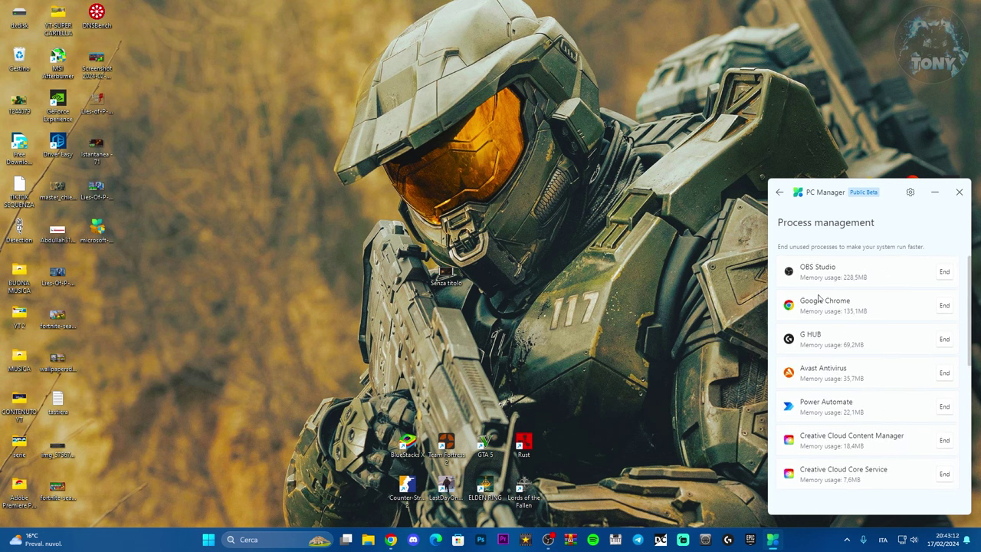
pyautogui.scroll(-2, 927, 321)
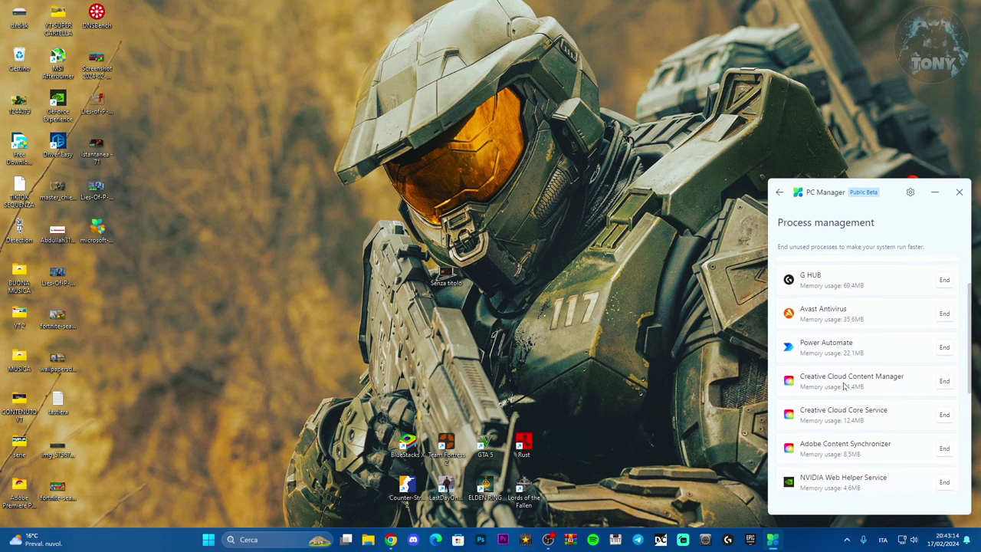
pyautogui.click(944, 347)
pyautogui.click(832, 376)
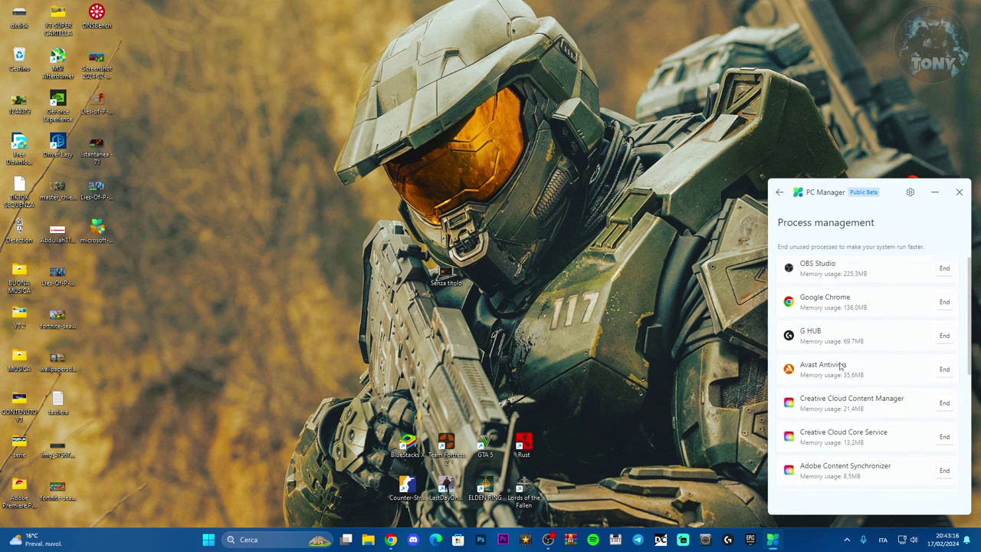
pyautogui.click(778, 195)
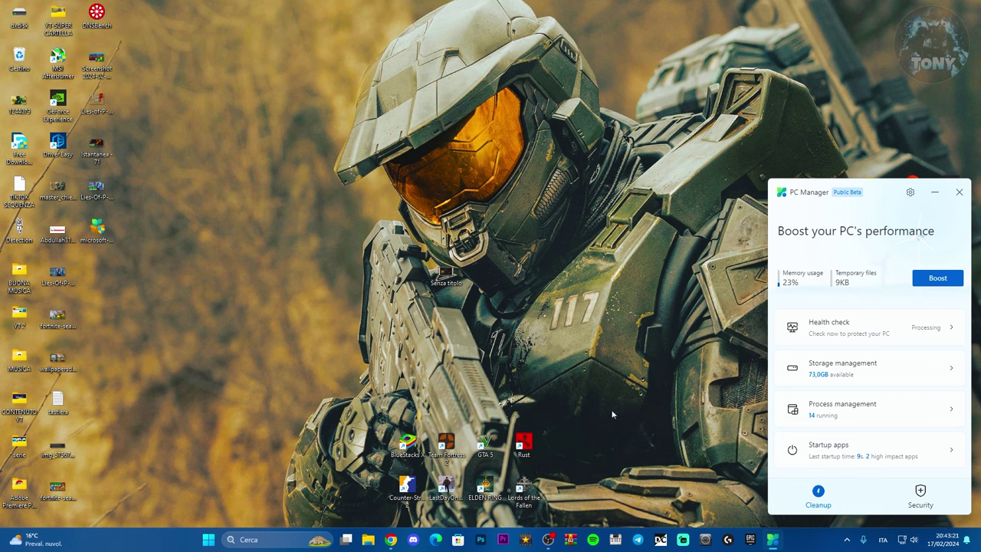
# Examine the Startup apps list to check which programs launch at boot and their startup impact.
pyautogui.click(860, 452)
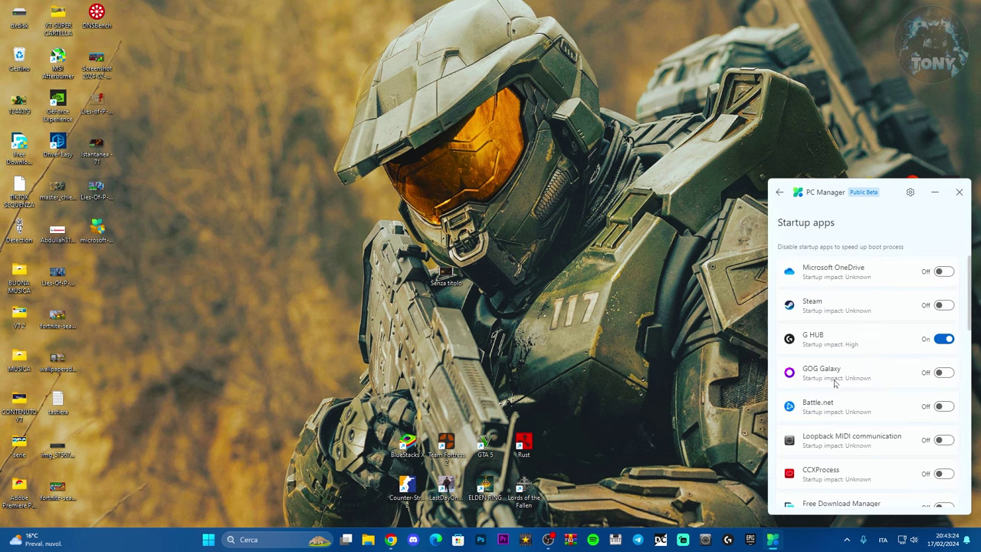
pyautogui.scroll(-10, 851, 337)
pyautogui.scroll(-2, 851, 354)
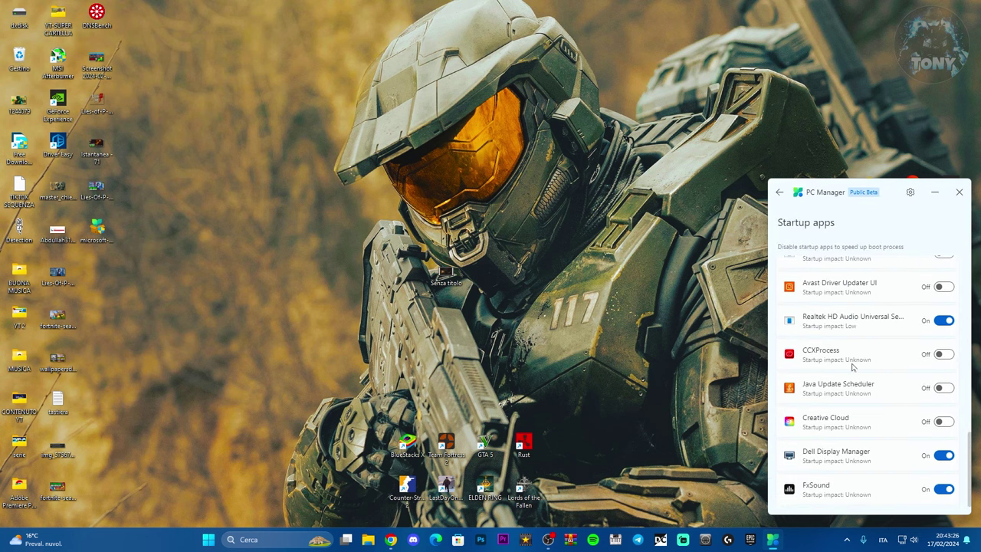
pyautogui.scroll(10, 852, 360)
pyautogui.scroll(-15, 852, 366)
pyautogui.scroll(5, 911, 456)
pyautogui.scroll(5, 909, 454)
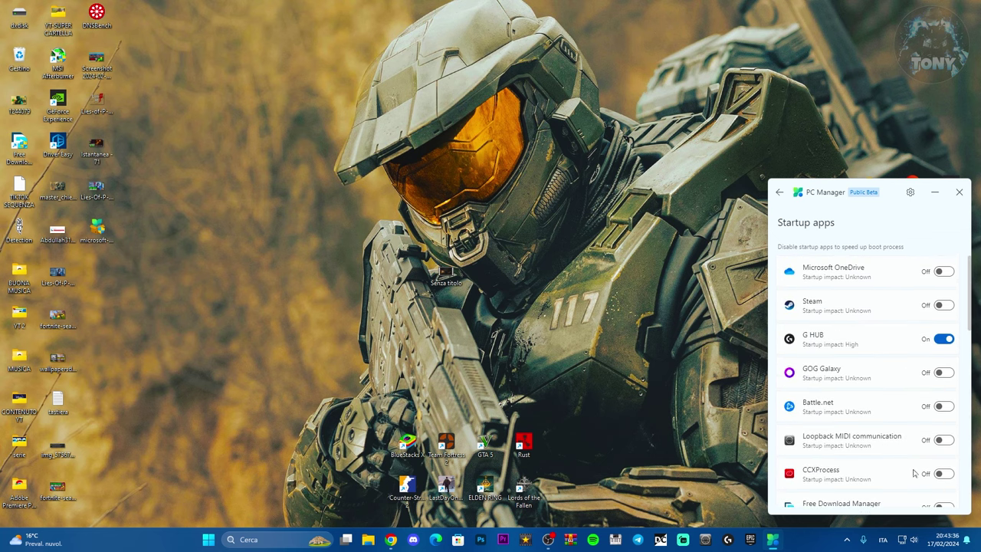
pyautogui.scroll(-5, 874, 356)
pyautogui.click(779, 192)
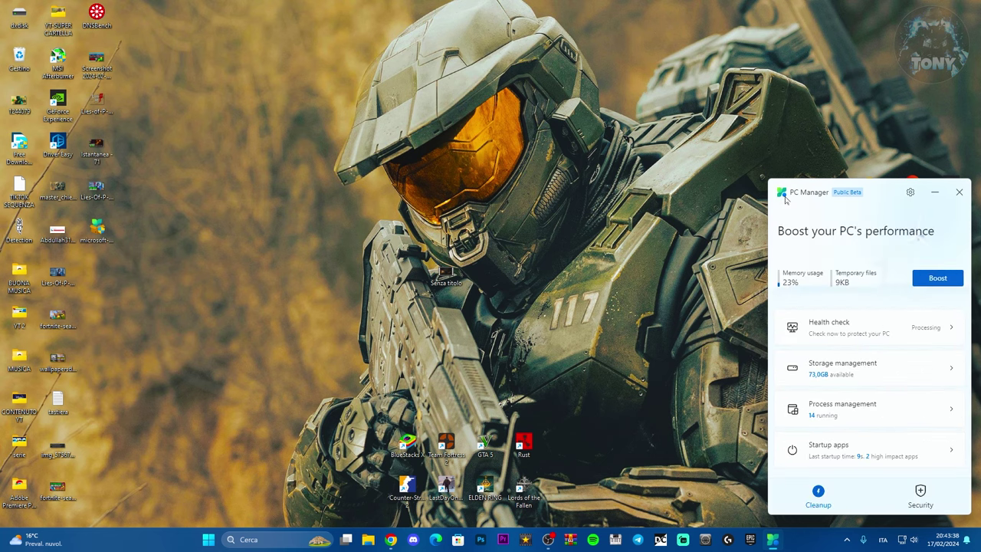
# Scan the PC for threats with Microsoft Defender, dismiss the scan notification, and return to the Cleanup page.
pyautogui.click(920, 494)
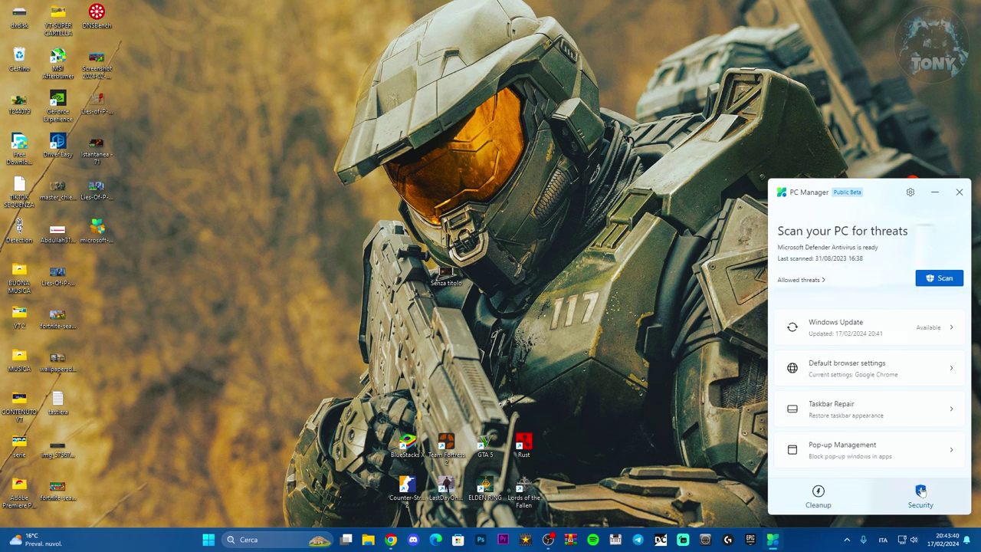
pyautogui.click(938, 278)
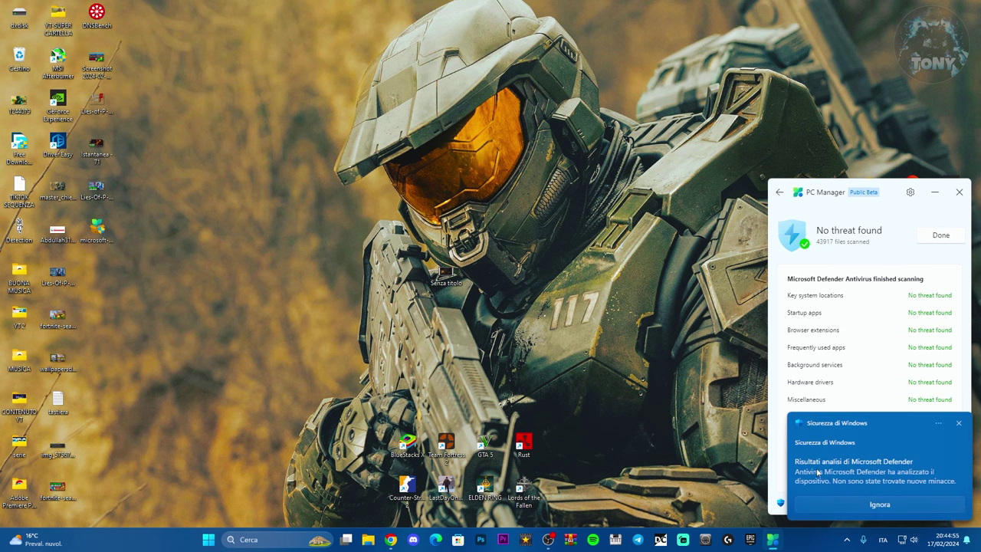
pyautogui.click(958, 424)
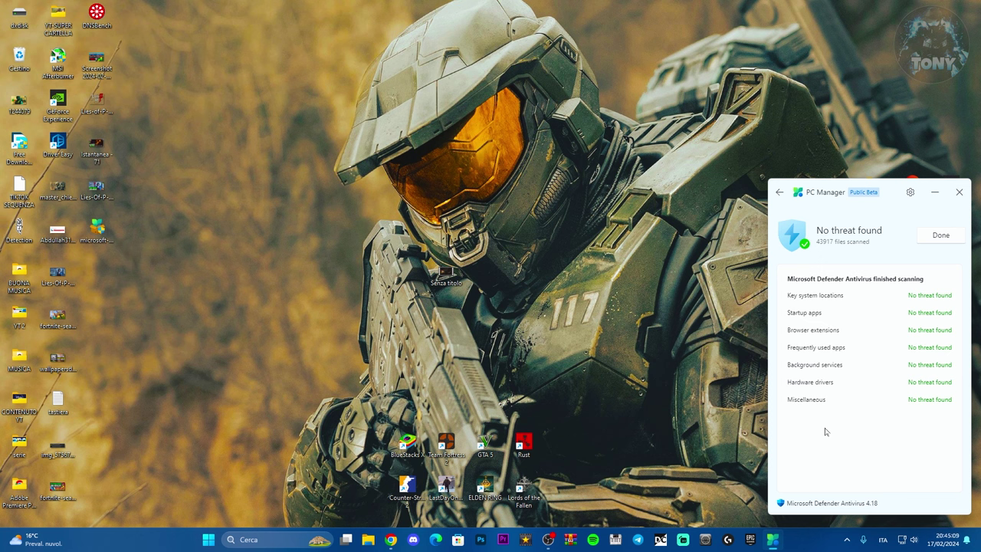
pyautogui.click(779, 193)
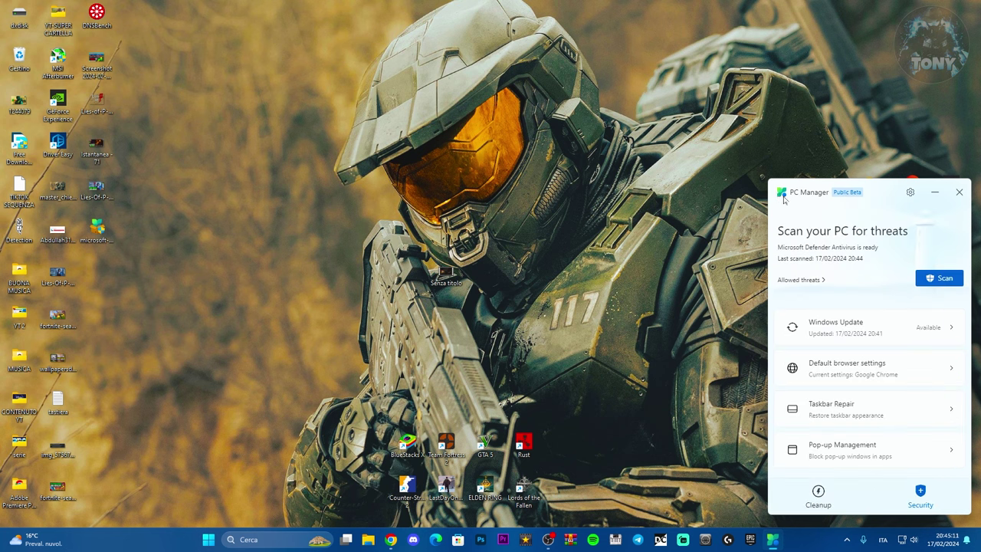
pyautogui.click(822, 498)
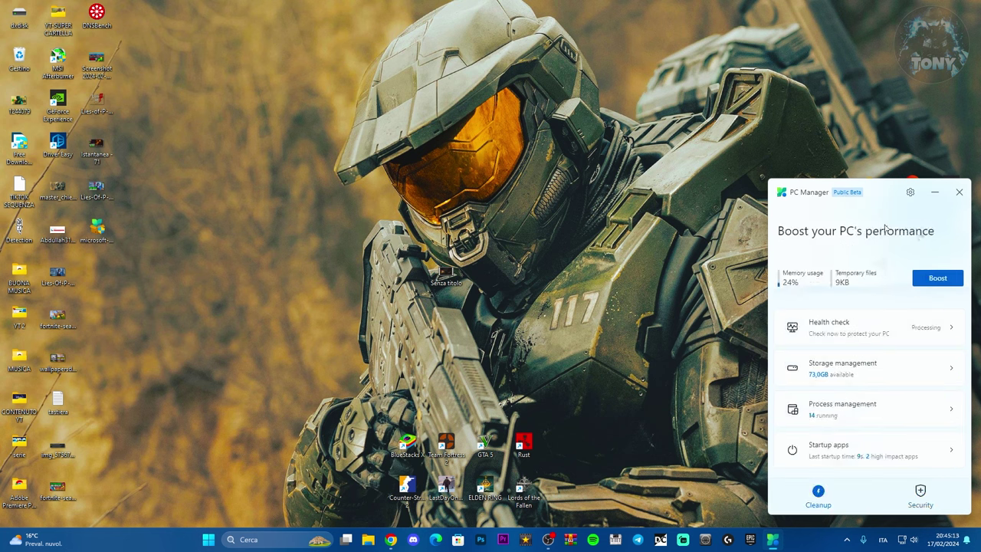